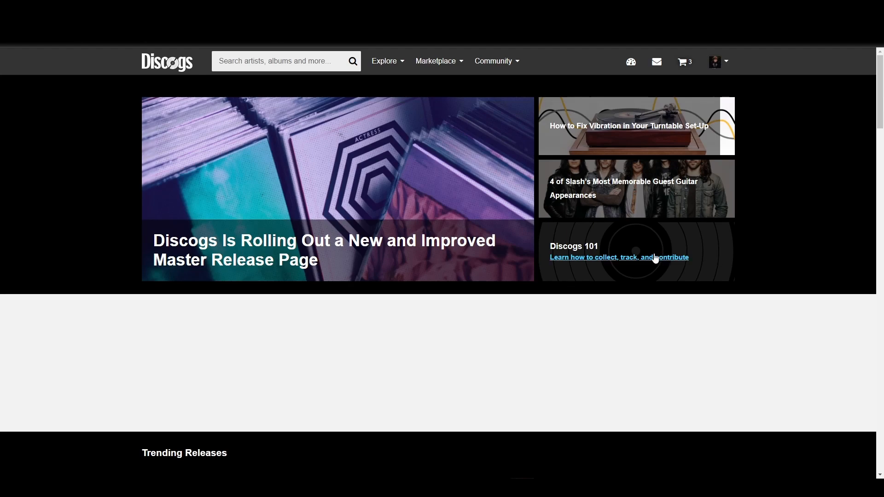
# Open the Discogs 101 guide and read its sections on the database, collection, wantlist, marketplace, blog and sellers.
pyautogui.click(657, 258)
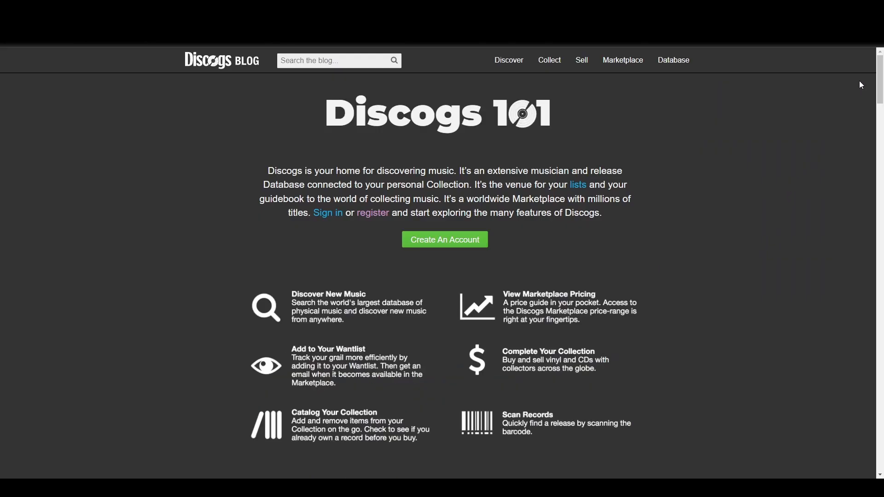
pyautogui.moveTo(882, 72); pyautogui.dragTo(881, 120)
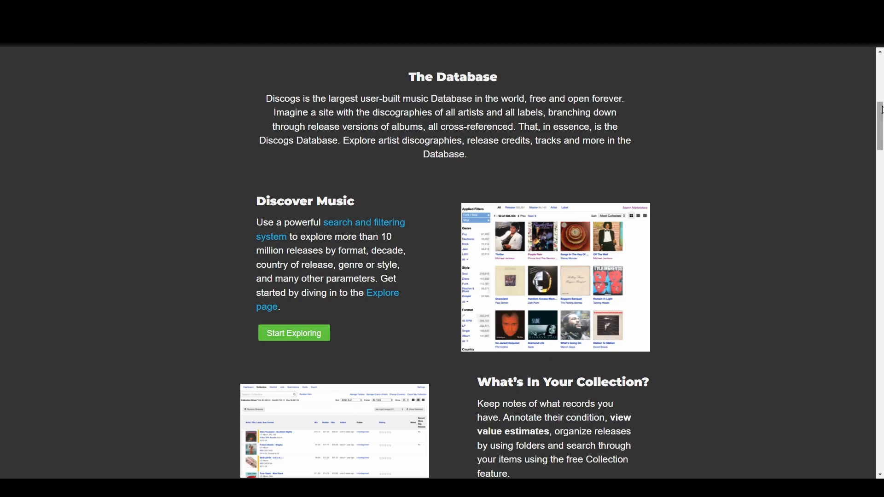
pyautogui.moveTo(881, 122); pyautogui.dragTo(780, 186)
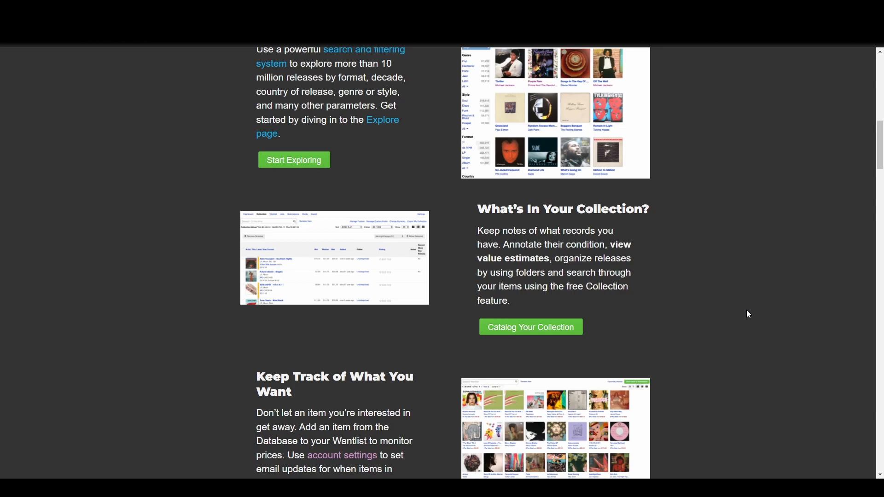
pyautogui.scroll(-3, 747, 310)
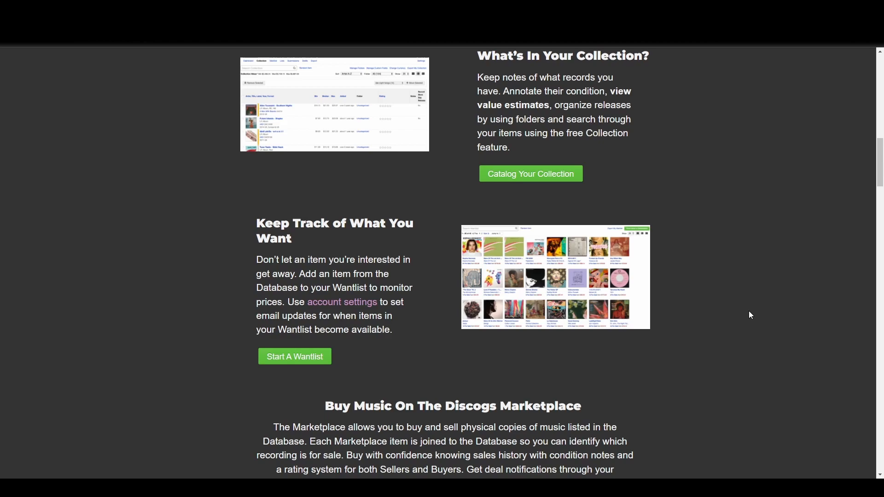
pyautogui.scroll(-6, 749, 315)
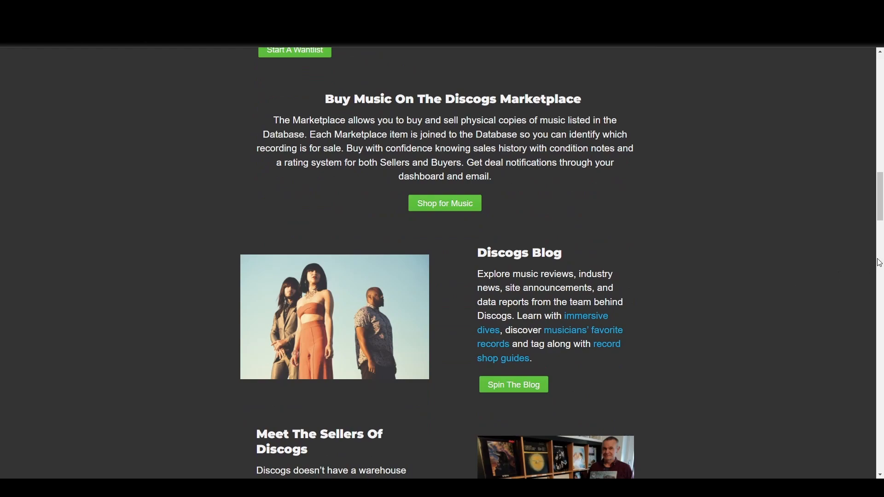
pyautogui.moveTo(882, 212); pyautogui.dragTo(882, 217)
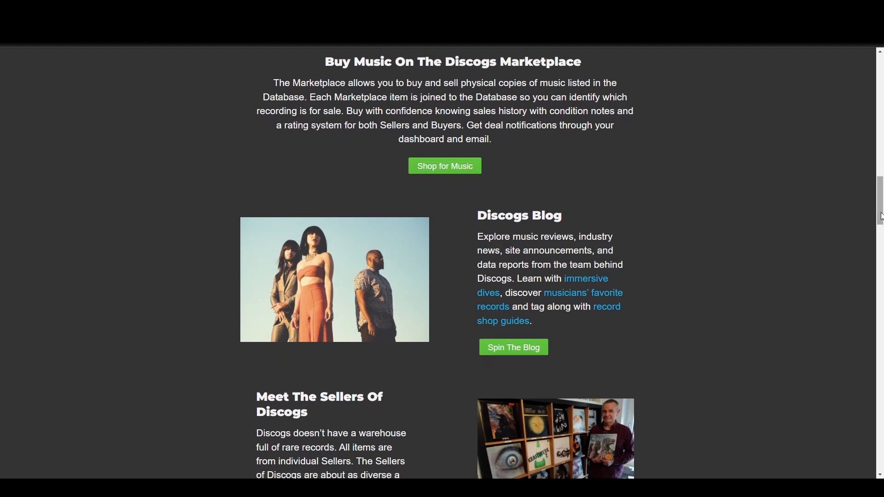
pyautogui.scroll(-3, 842, 249)
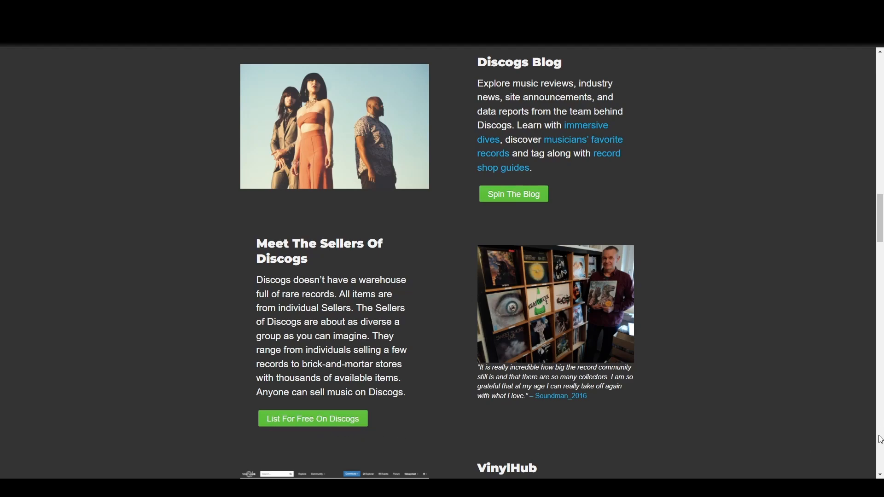
pyautogui.moveTo(880, 233); pyautogui.dragTo(882, 93)
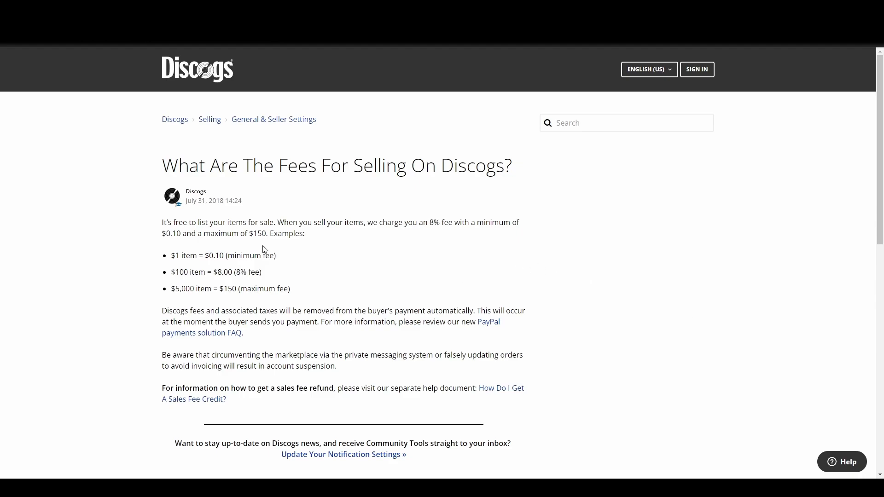
# Examine the help article on Discogs selling fees, highlighting the free listing statement and the sales fee percentage.
pyautogui.moveTo(165, 222); pyautogui.dragTo(269, 218)
pyautogui.click(429, 242)
pyautogui.moveTo(427, 222); pyautogui.dragTo(454, 222)
pyautogui.click(475, 254)
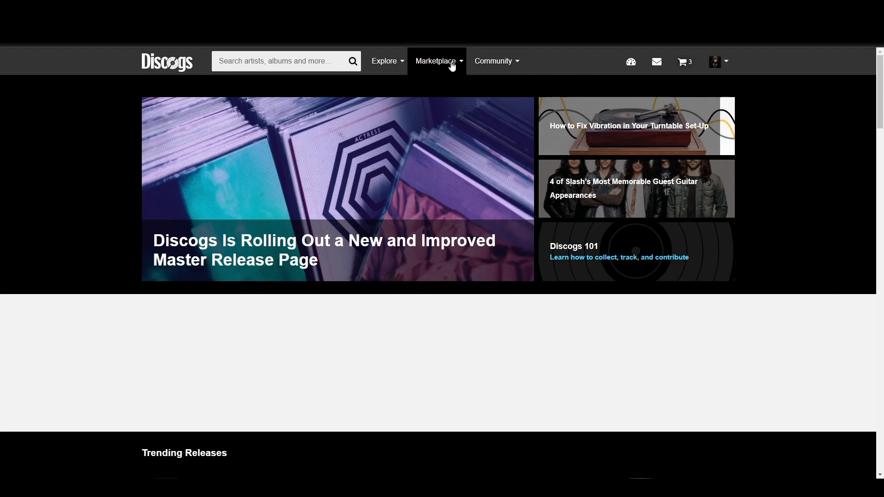
# Open the marketplace form for listing an item for sale and enter The Beatles as artist and Help as title.
pyautogui.click(453, 67)
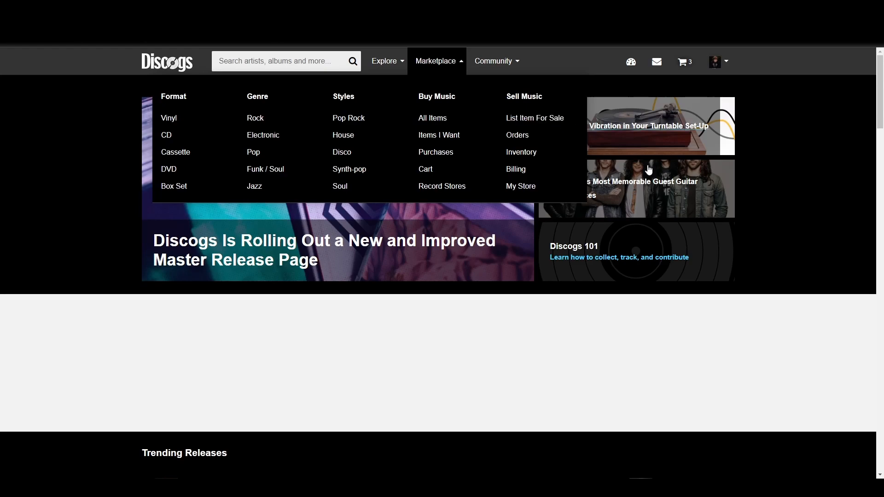
pyautogui.click(552, 120)
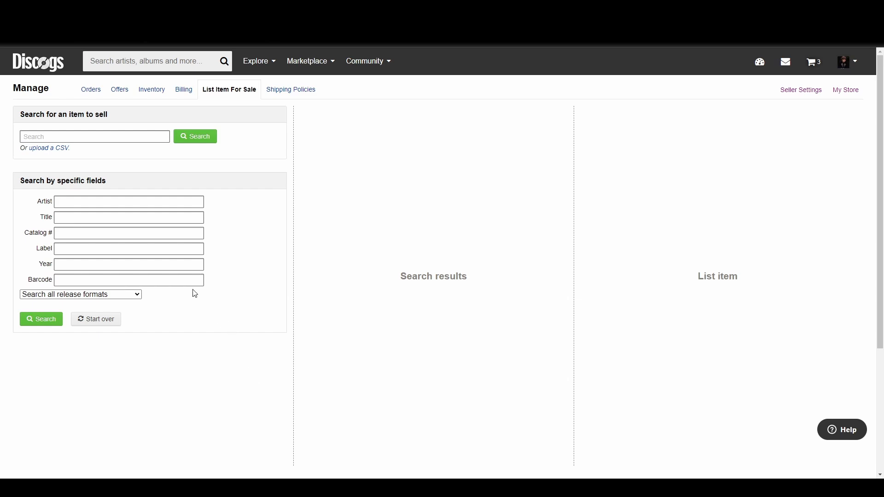
pyautogui.click(147, 204)
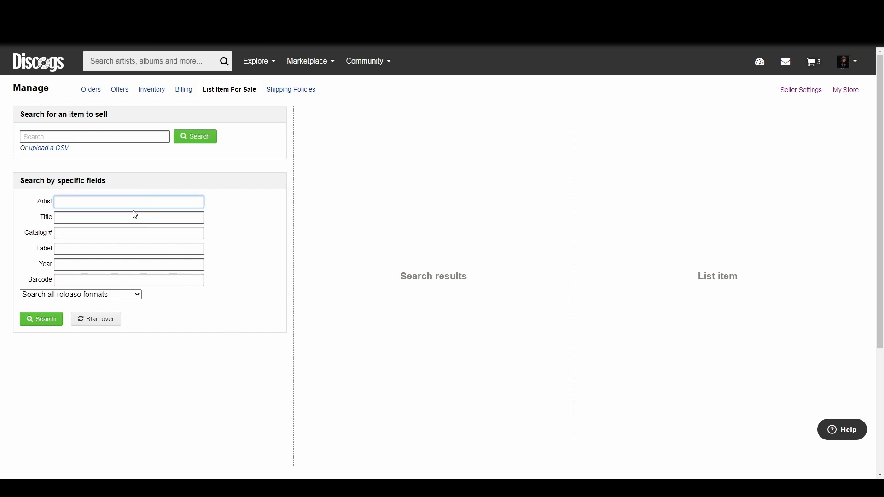
pyautogui.click(117, 221)
pyautogui.click(106, 219)
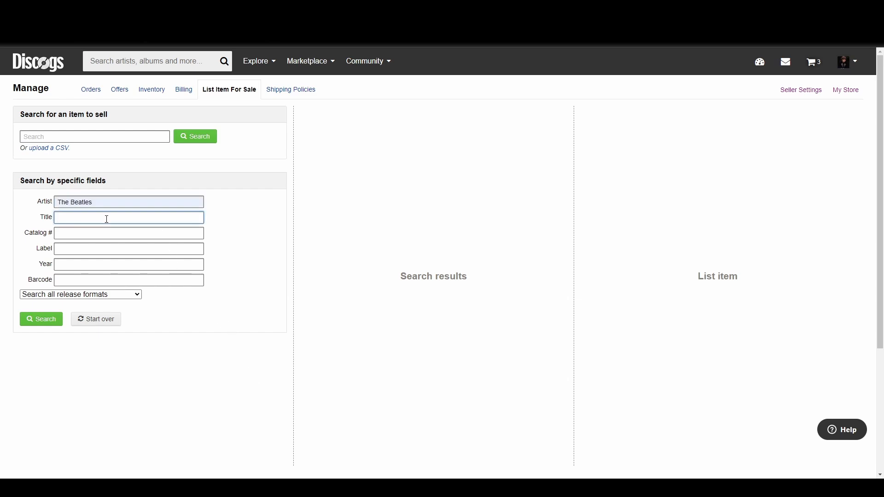
pyautogui.click(83, 238)
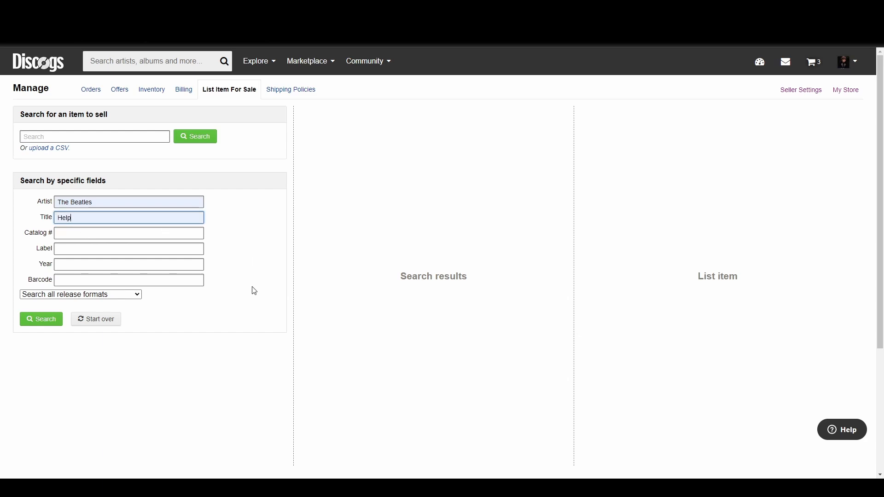
# Set the label to Parlophone and the year to 1965, restrict the format to Vinyl, and run the release search.
pyautogui.click(169, 249)
pyautogui.click(140, 267)
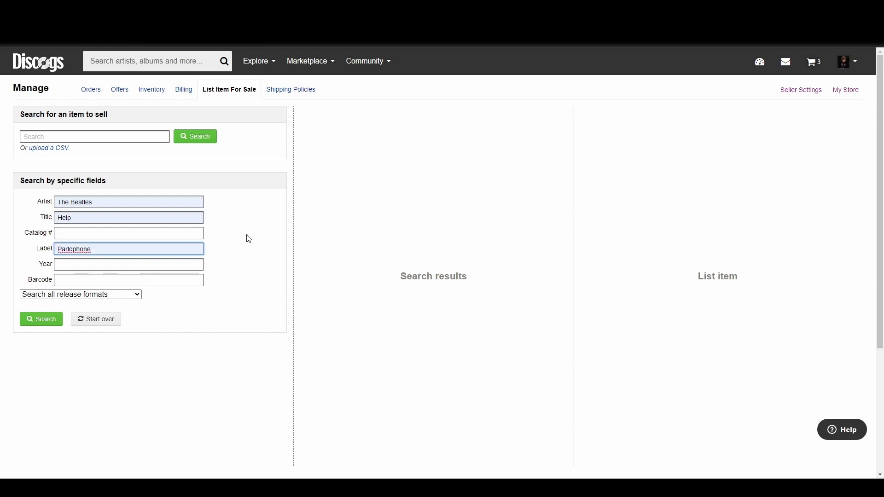
pyautogui.click(197, 268)
pyautogui.write('1965')
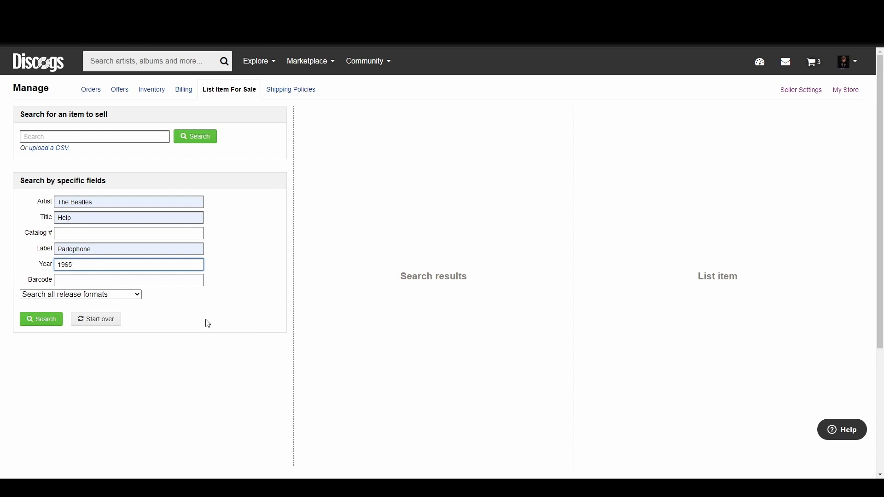
pyautogui.click(138, 296)
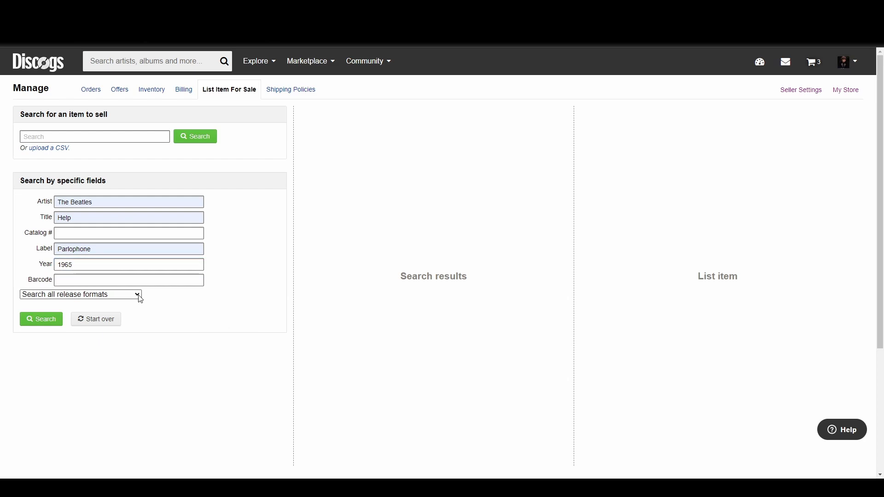
pyautogui.click(130, 320)
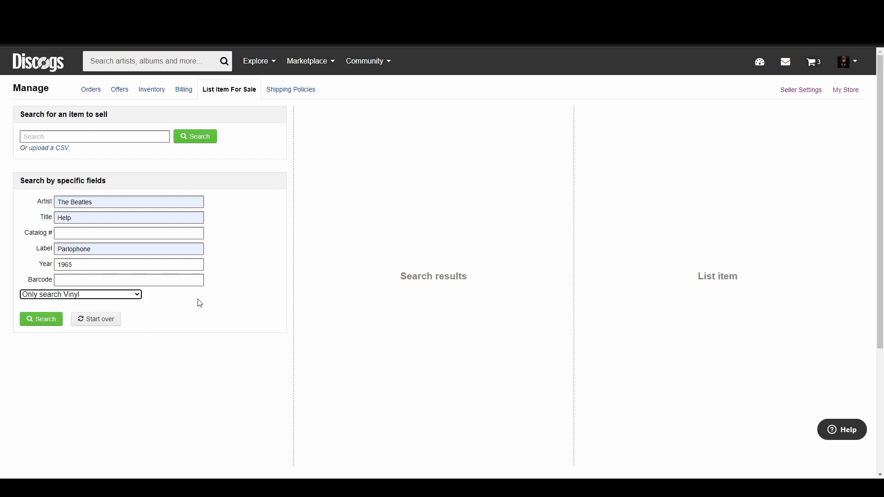
pyautogui.click(59, 319)
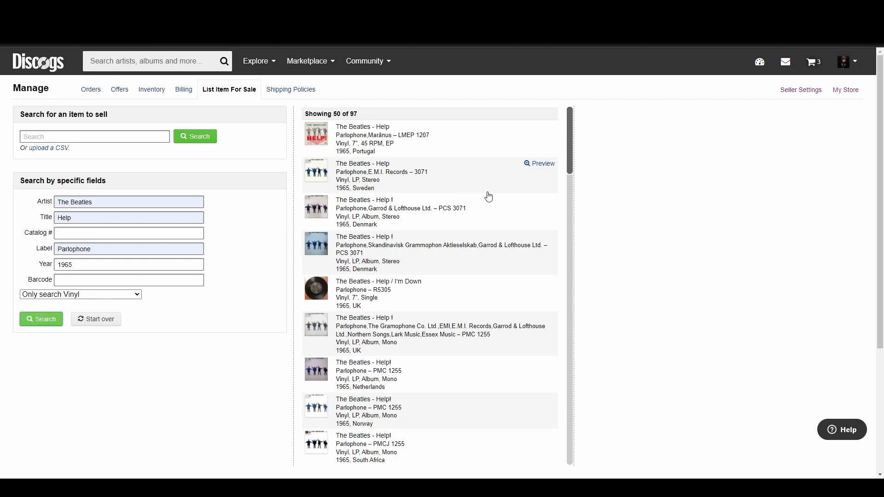
# Select the 1965 UK mono LP of Help! (Parlophone PMC 1255) and set its media condition to Good (G).
pyautogui.moveTo(570, 161); pyautogui.dragTo(579, 217)
pyautogui.click(432, 304)
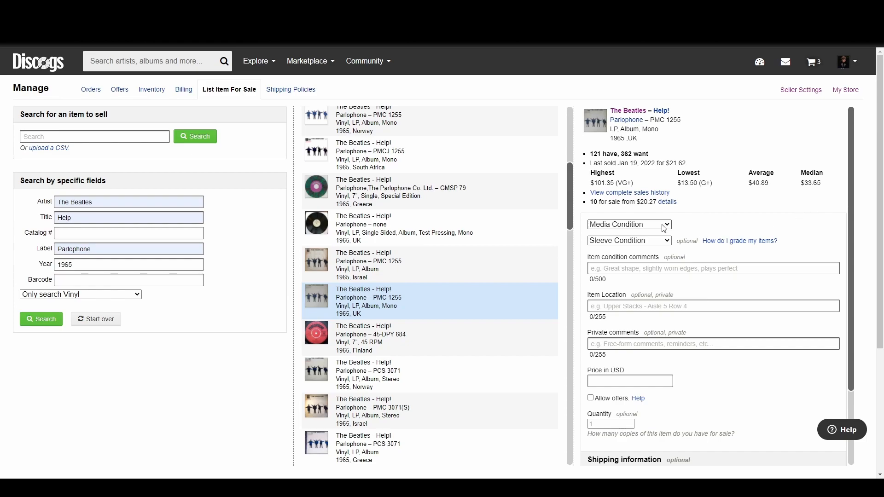
pyautogui.click(654, 290)
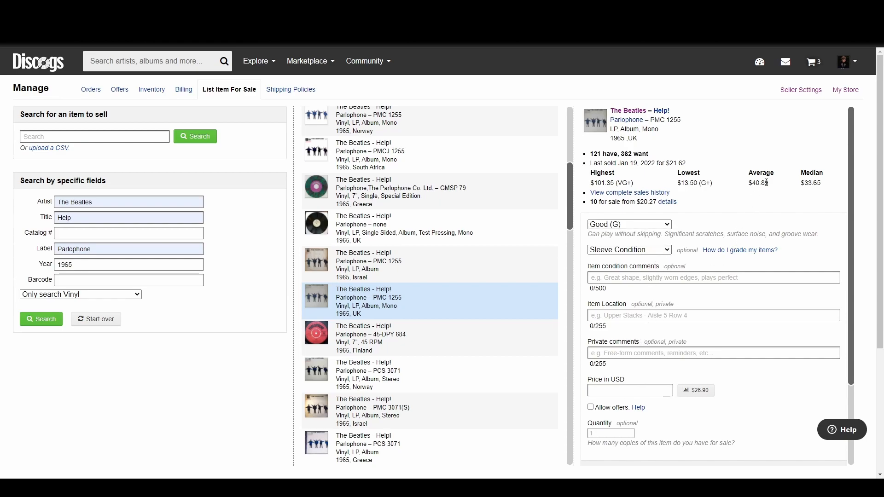
# Allow offers on the Help! listing and review its comments, price, quantity and shipping information fields.
pyautogui.click(751, 269)
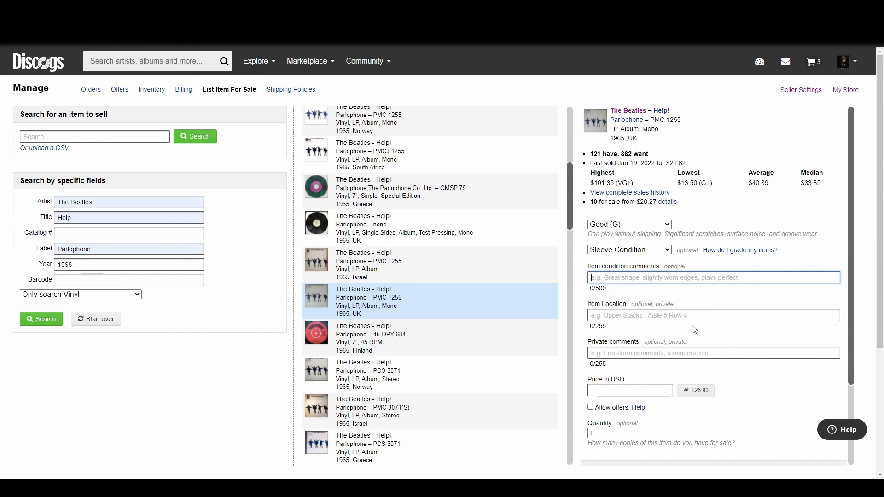
pyautogui.moveTo(850, 284); pyautogui.dragTo(859, 340)
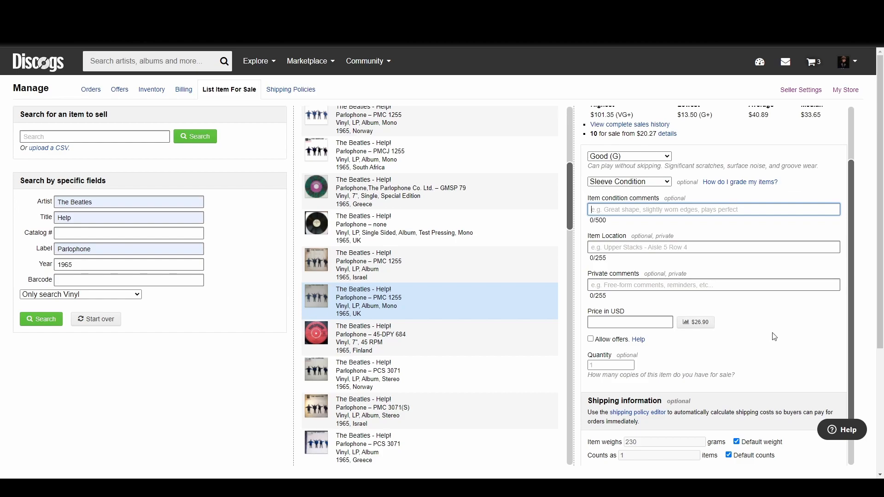
pyautogui.click(591, 340)
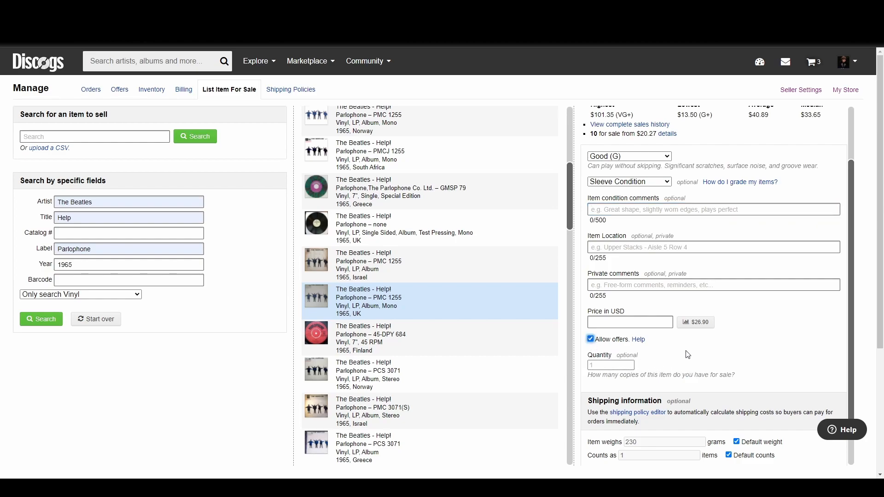
pyautogui.scroll(-1, 754, 366)
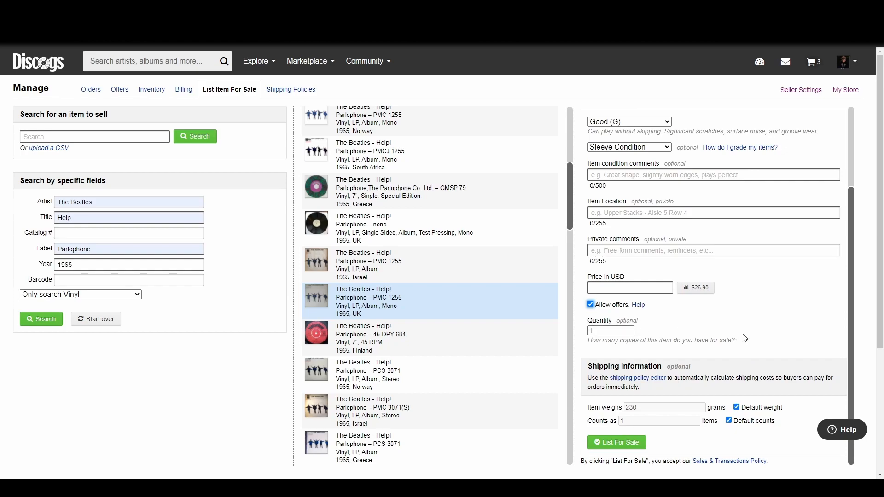
pyautogui.scroll(-3, 746, 337)
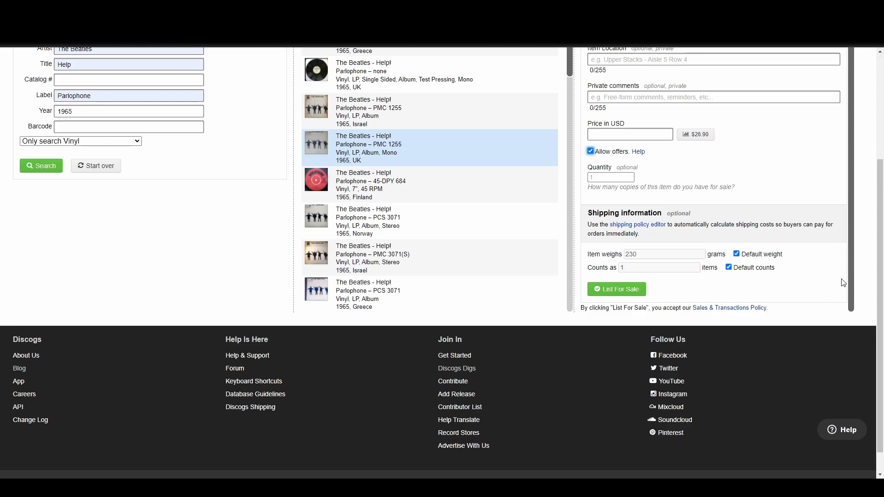
pyautogui.scroll(3, 817, 323)
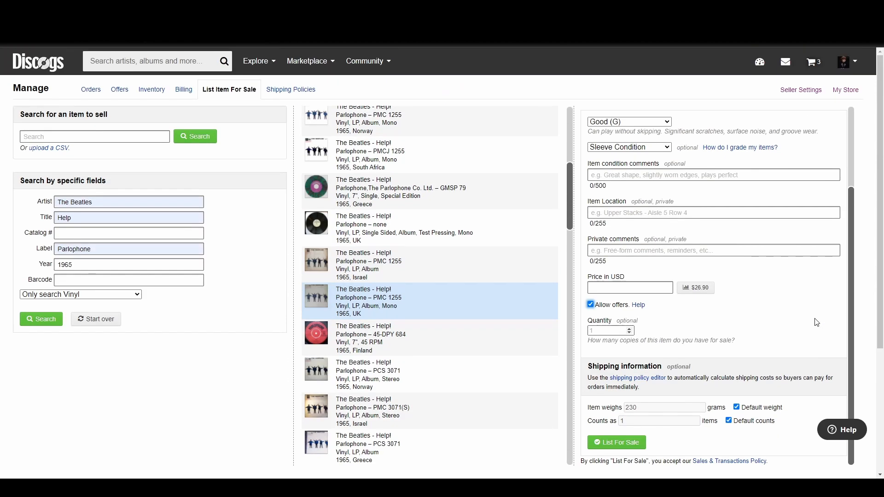
pyautogui.scroll(-3, 817, 322)
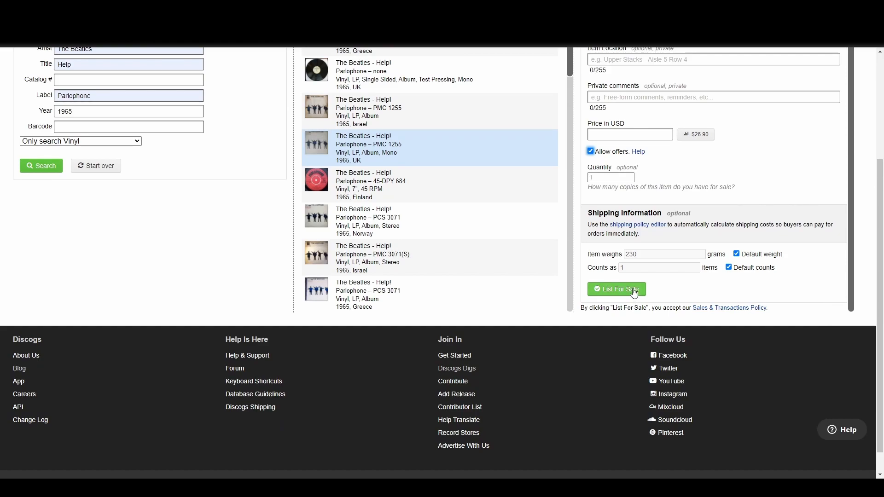
pyautogui.scroll(2, 824, 310)
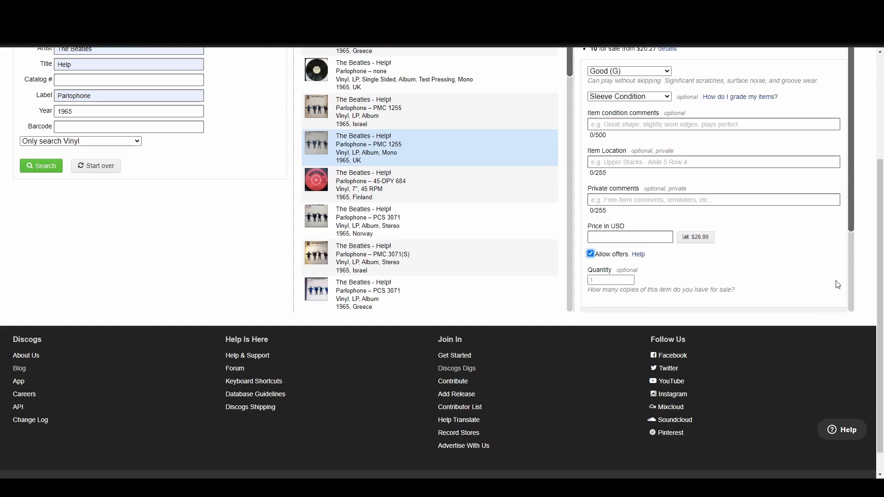
pyautogui.scroll(3, 837, 283)
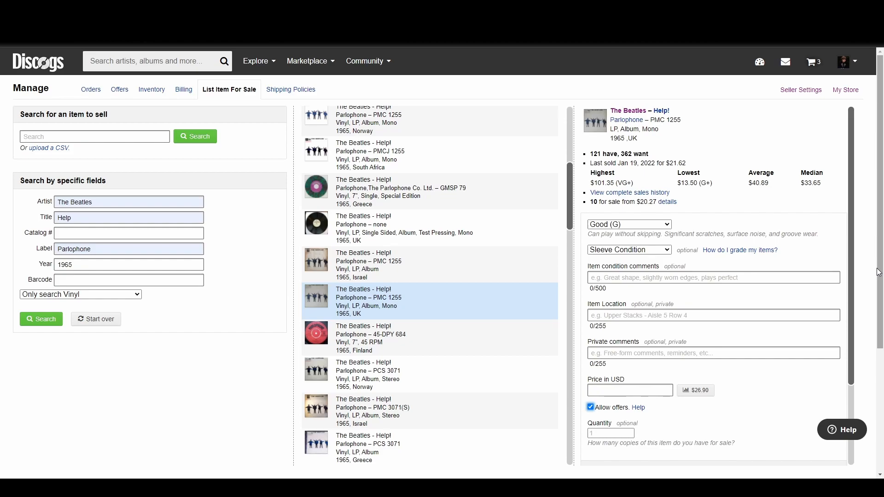
# Open the shipping policies page and add a new shipping policy.
pyautogui.click(300, 95)
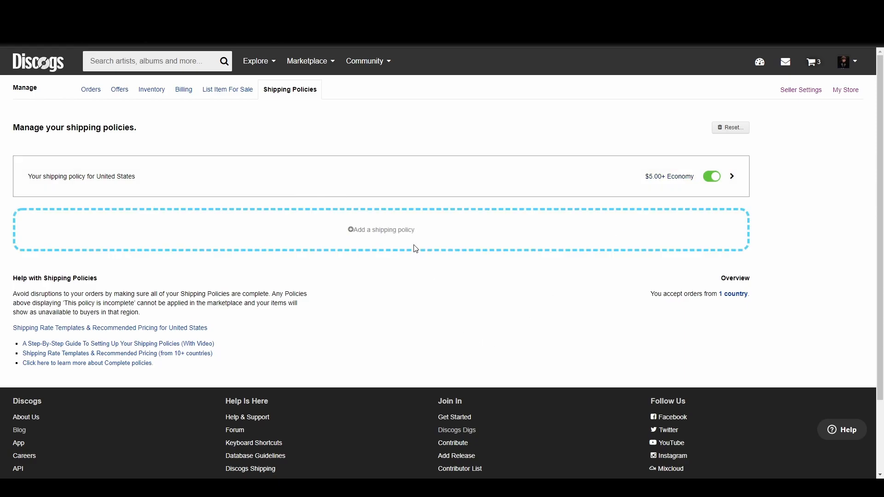
pyautogui.click(383, 235)
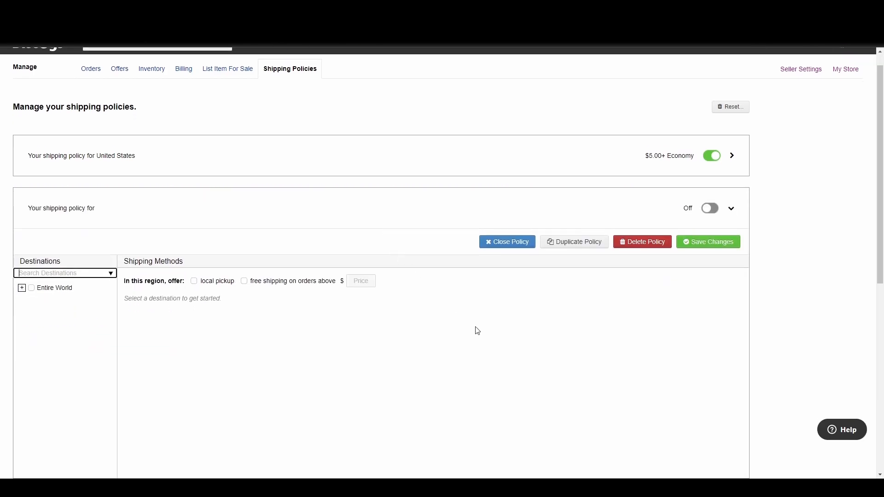
pyautogui.scroll(-3, 572, 343)
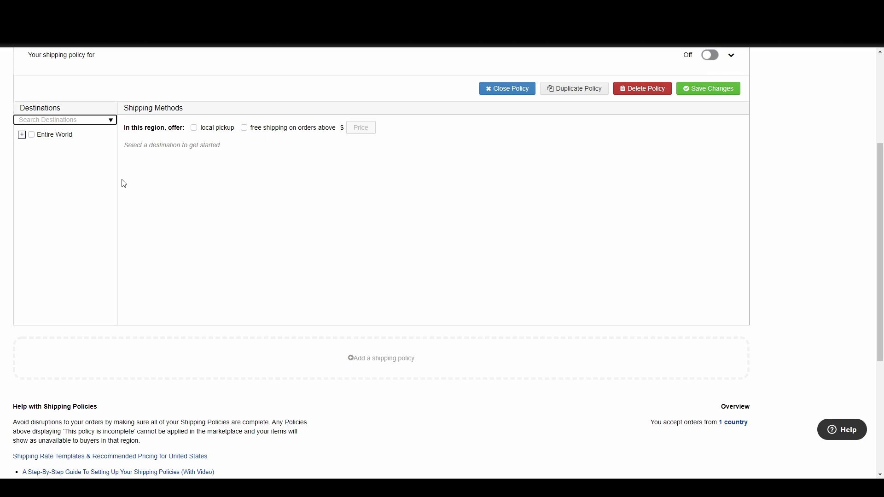
pyautogui.click(231, 220)
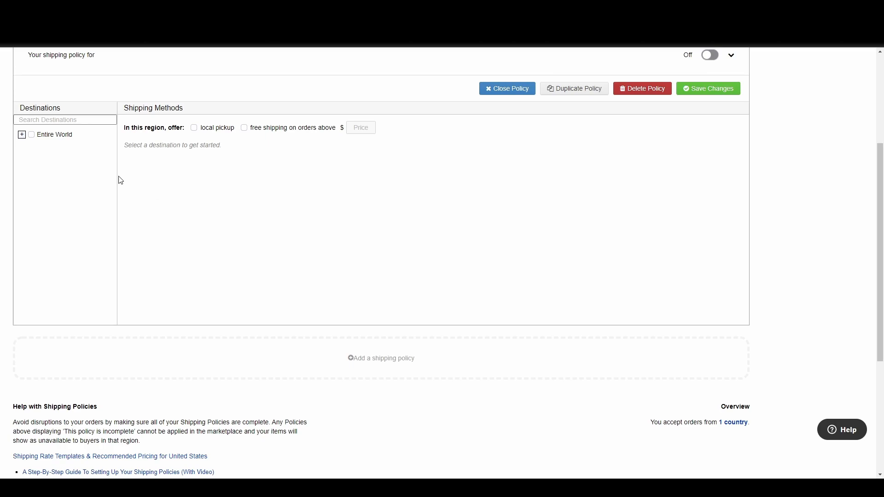
# Try Entire World as the new policy's destination and free shipping on orders above a price, clearing both options again.
pyautogui.click(32, 135)
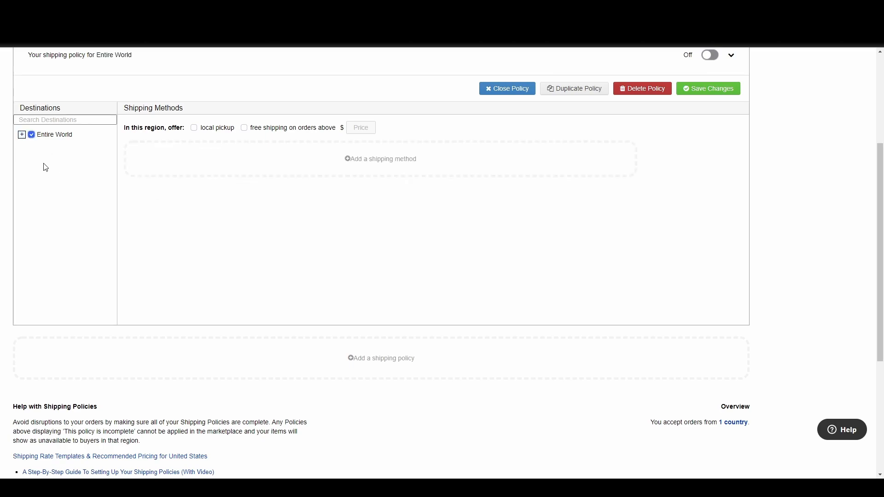
pyautogui.click(31, 135)
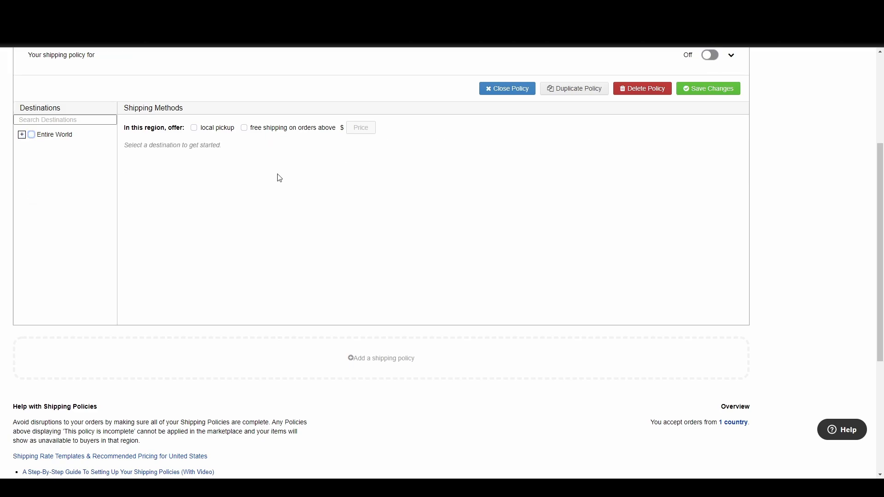
pyautogui.scroll(-5, 443, 257)
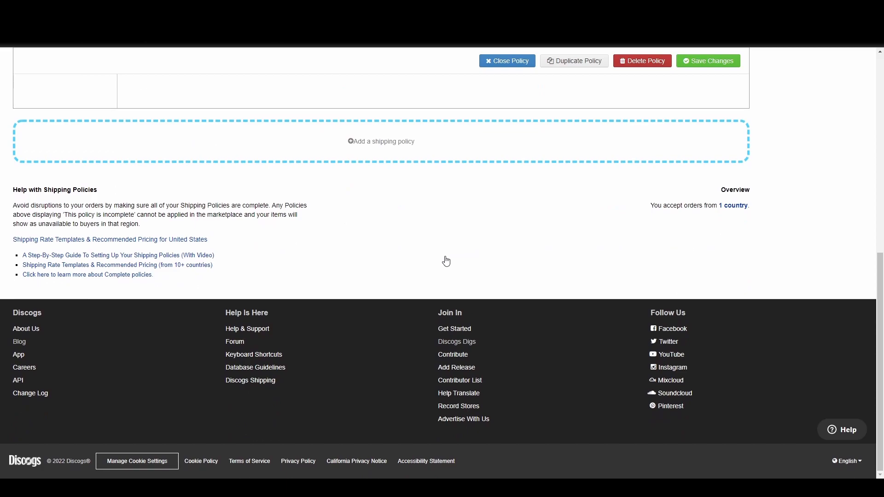
pyautogui.scroll(7, 447, 260)
pyautogui.click(245, 219)
pyautogui.click(352, 219)
pyautogui.click(372, 222)
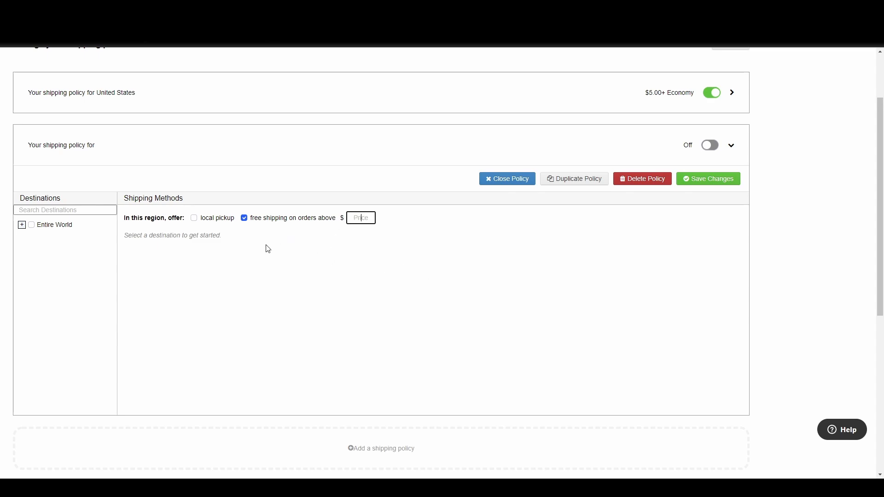
pyautogui.click(245, 219)
# Return from the shipping policies to the page for listing an item for sale.
pyautogui.scroll(2, 395, 319)
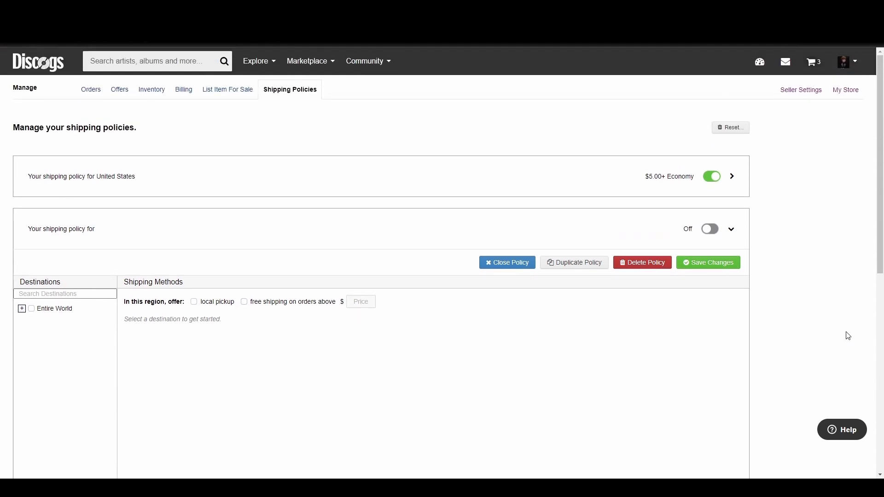
pyautogui.click(234, 91)
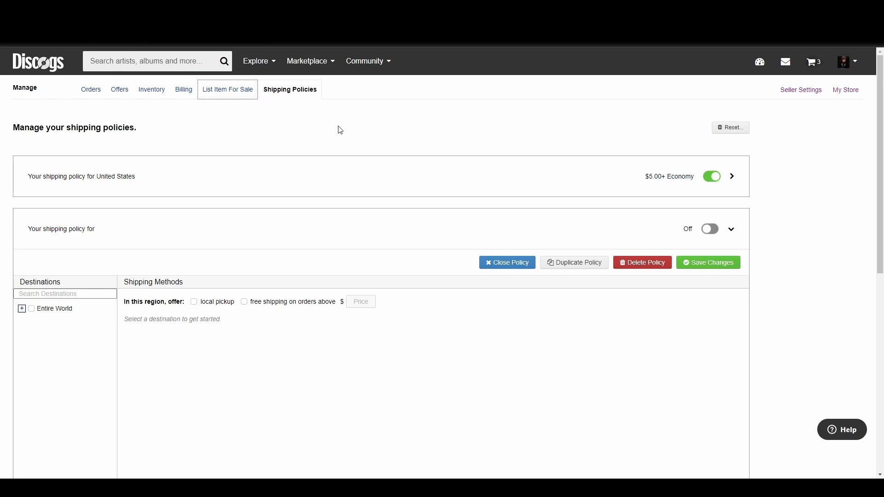